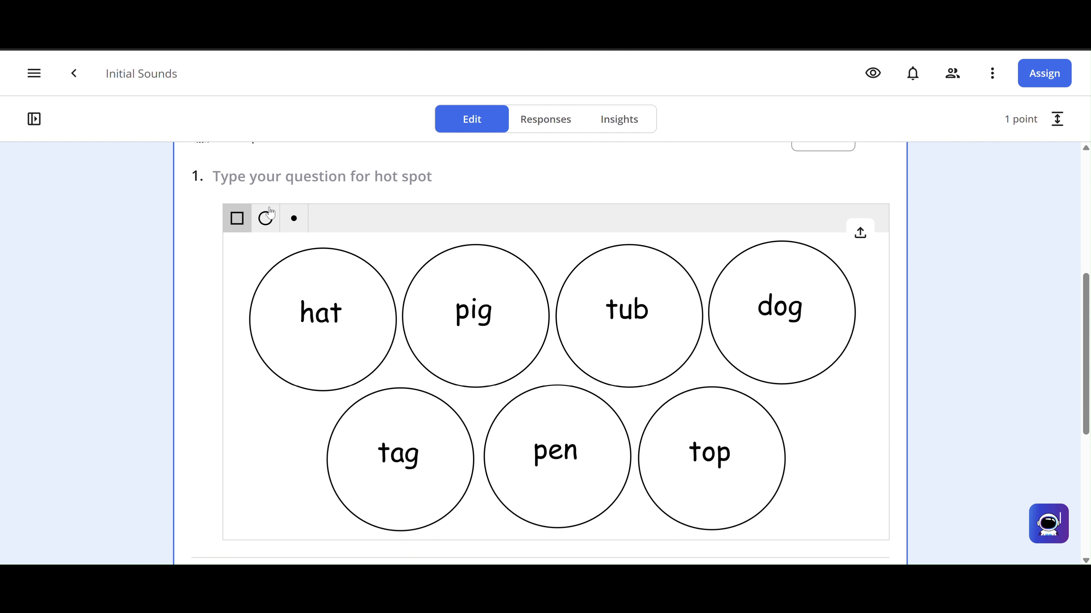
Record an audio clip of about 8 seconds and add it to the text of hot spot question 1
left_click(287, 177)
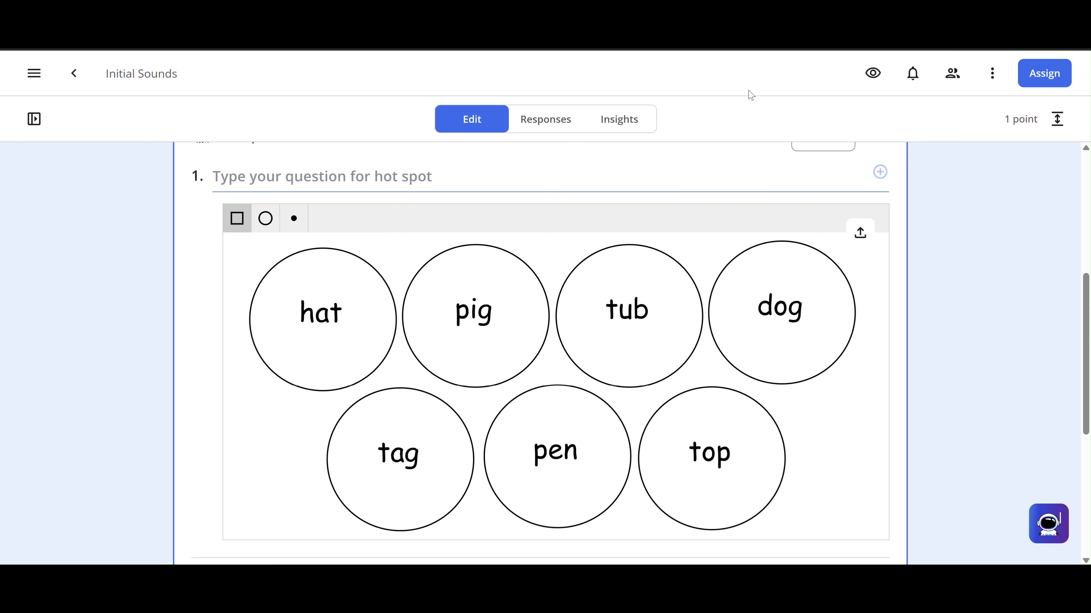
left_click(880, 173)
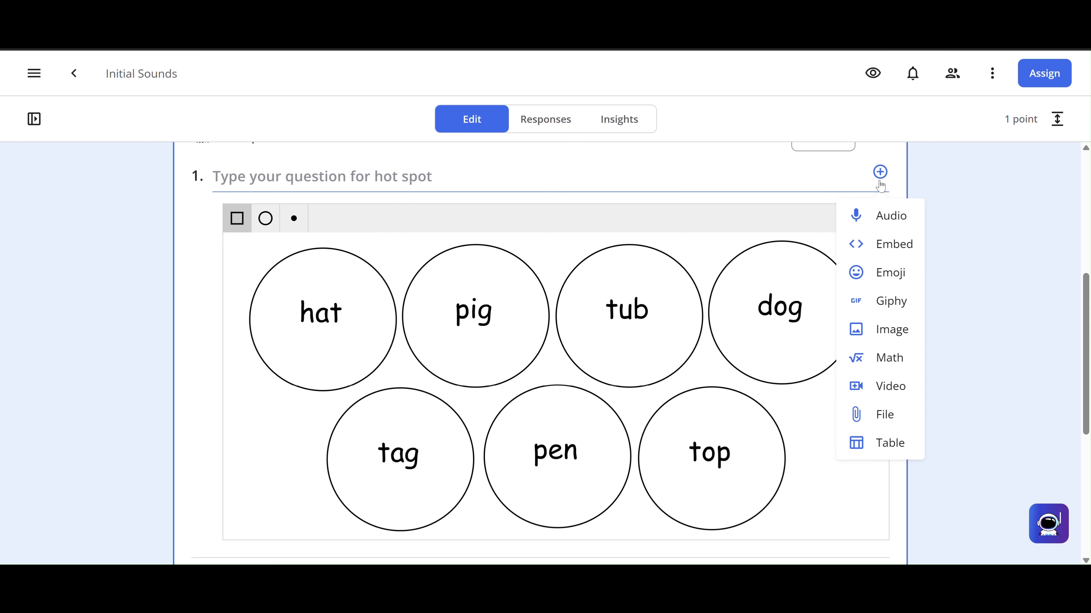
left_click(880, 215)
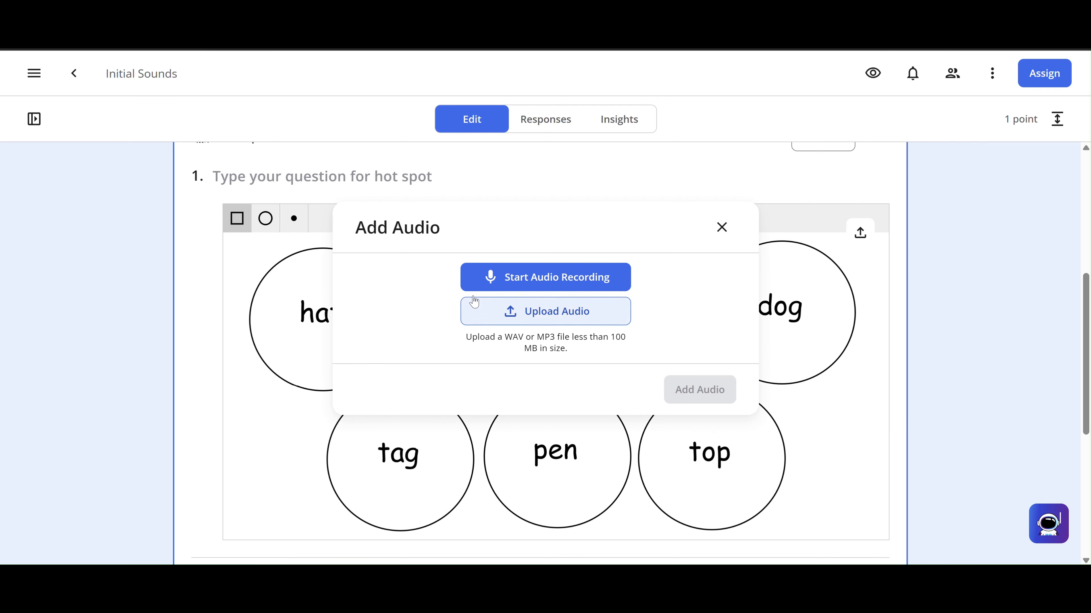
left_click(509, 286)
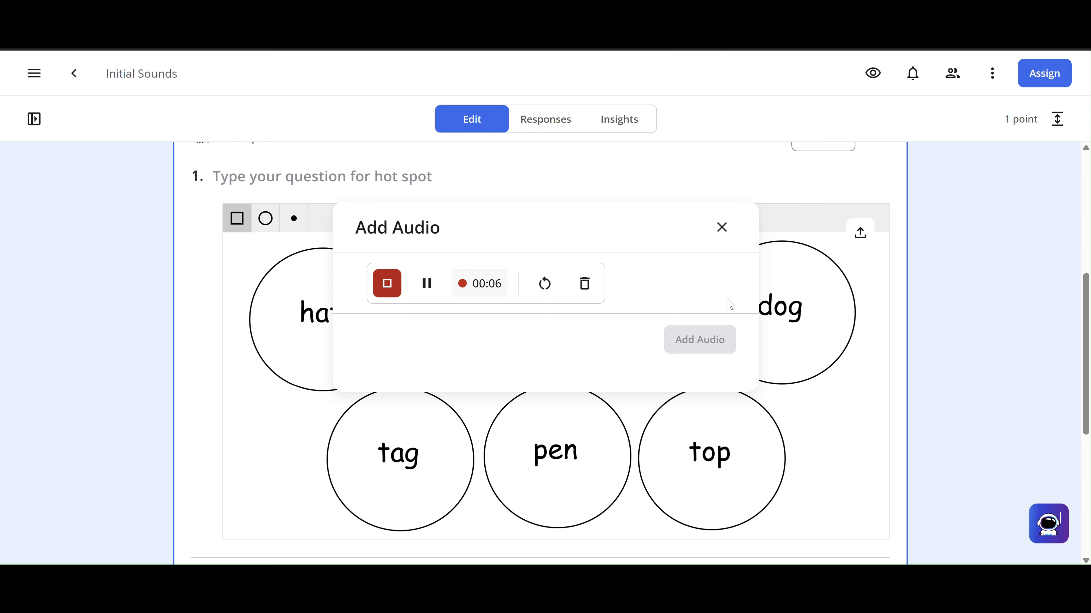
left_click(390, 284)
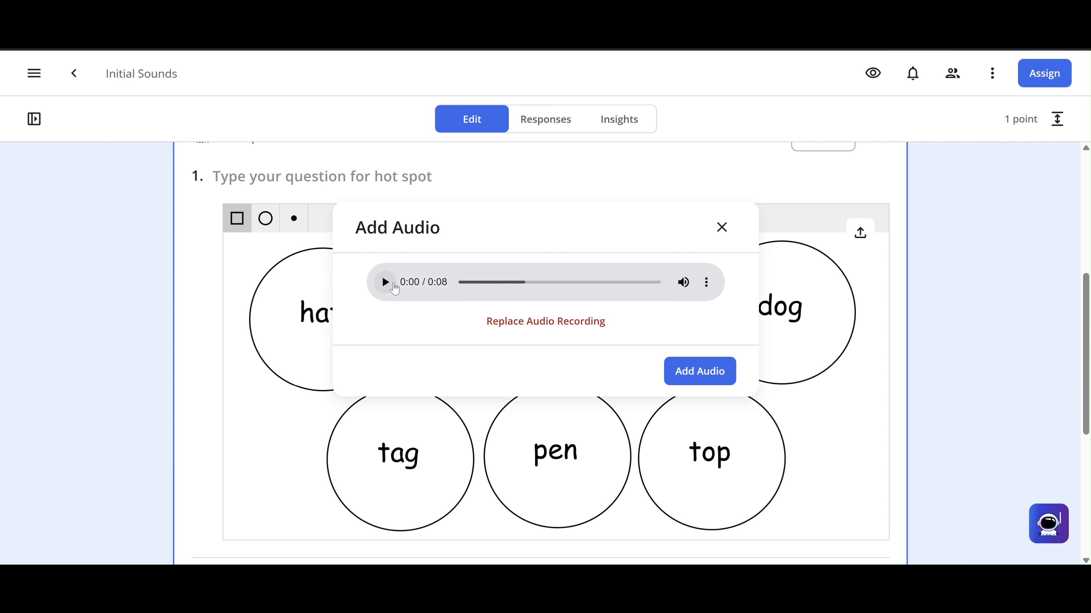
left_click(687, 371)
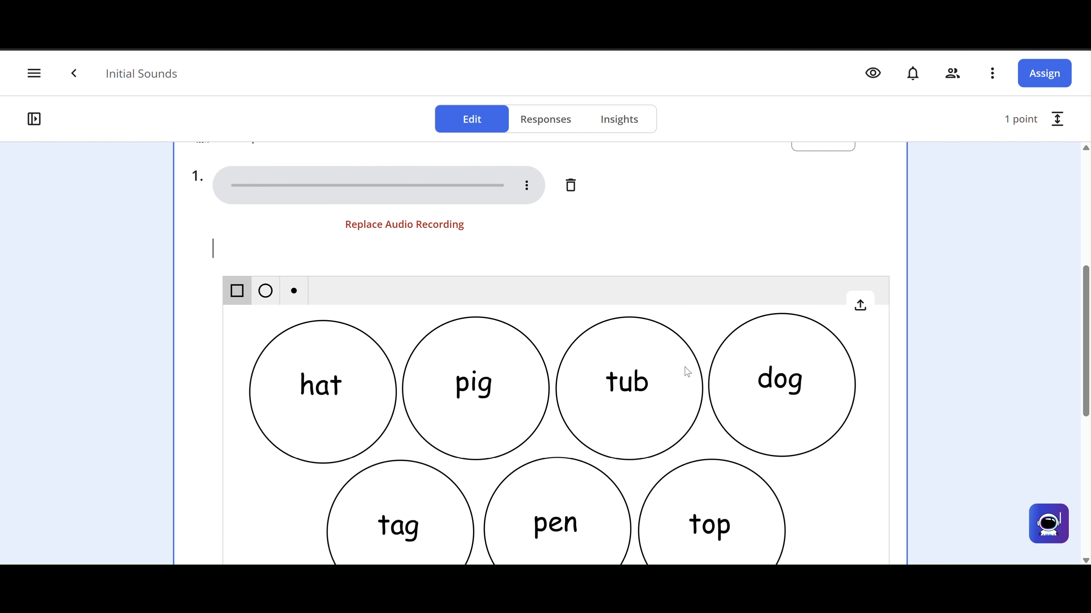
left_click(342, 253)
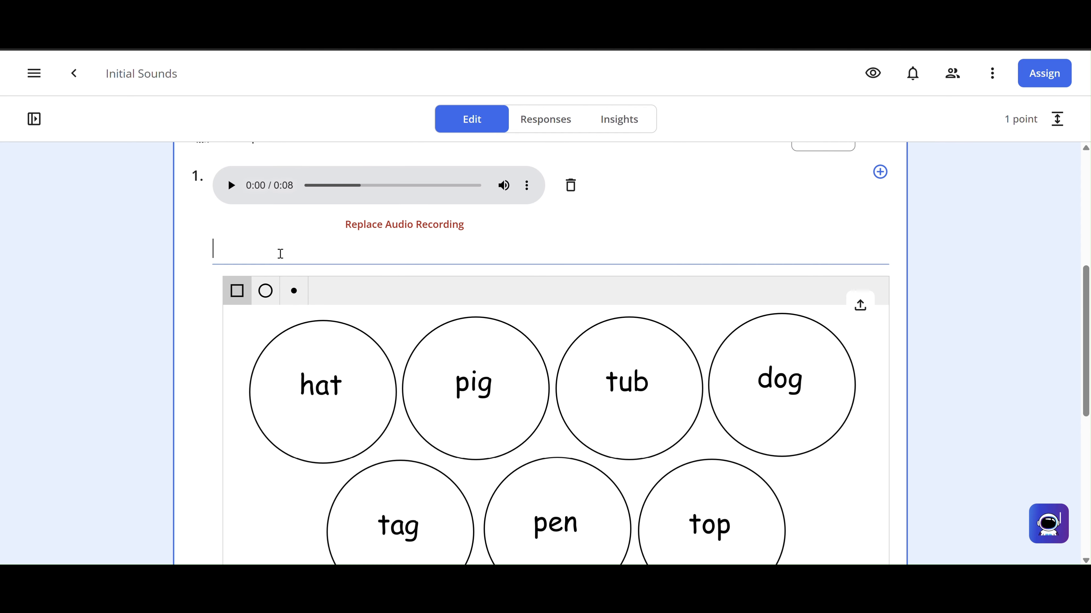
Draw circular hot spots over the words hat, pig, tub and dog in the image's upper row
scroll(174, 255, "down", 2)
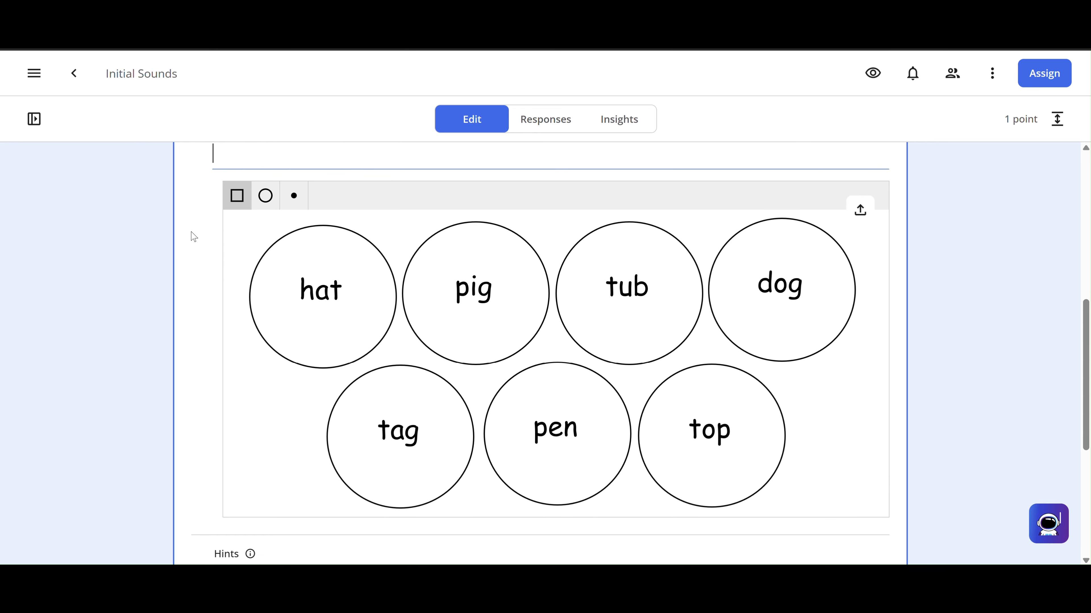
left_click(576, 384)
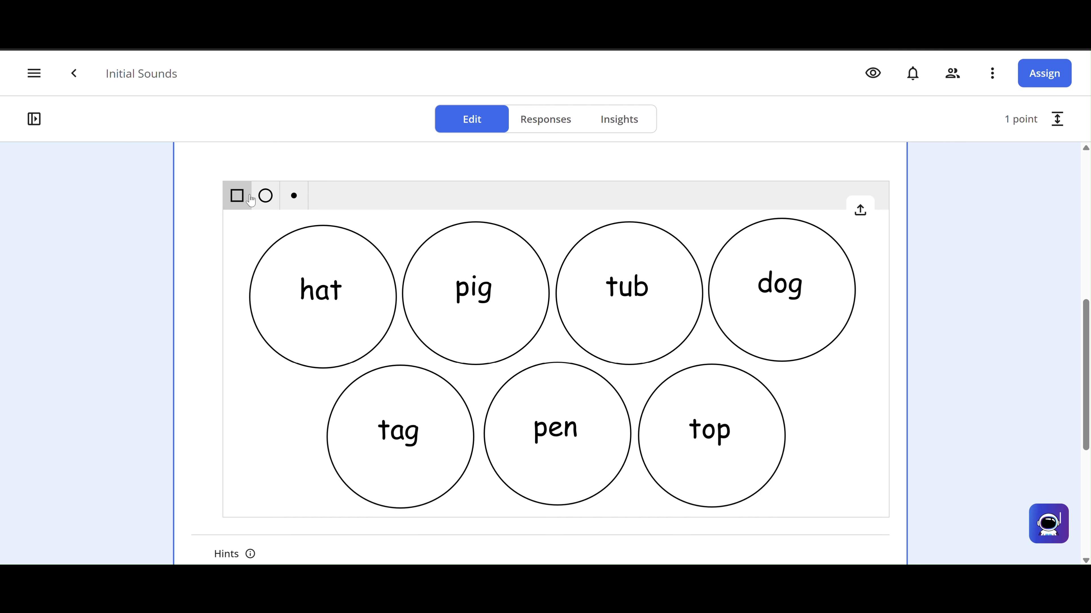
left_click(267, 196)
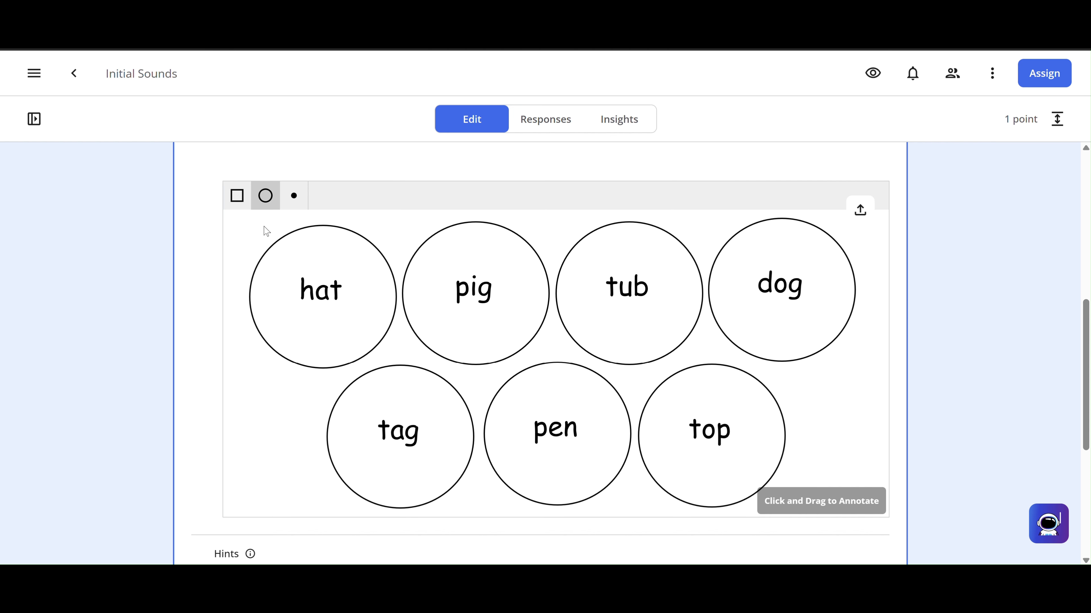
mouse_move(264, 227)
left_mouse_down()
mouse_move(325, 328)
mouse_move(398, 373)
left_mouse_up()
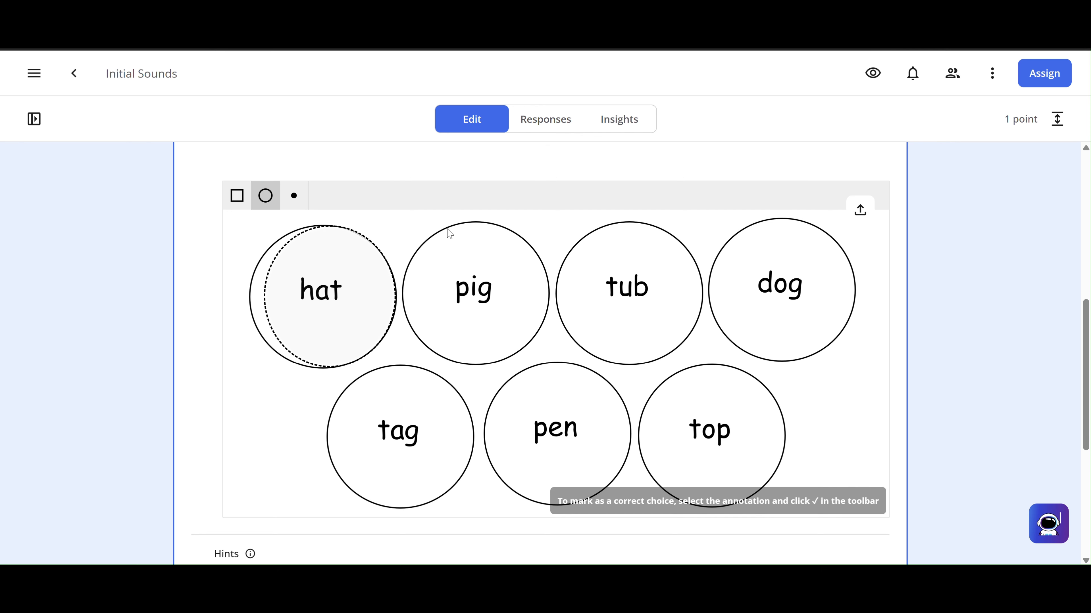
left_click_drag(426, 219, 548, 372)
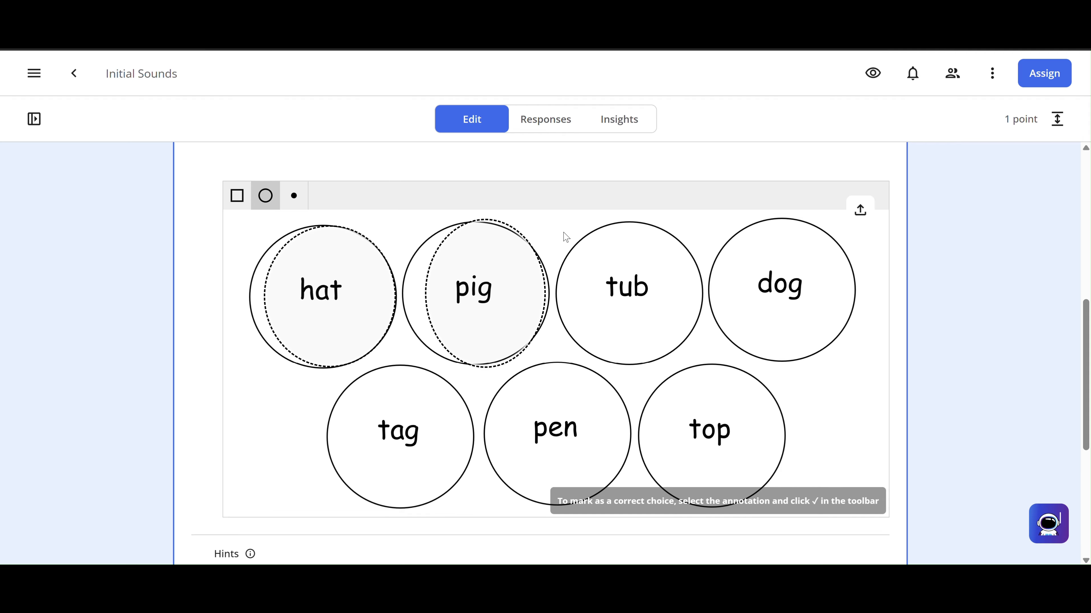
left_click_drag(568, 227, 698, 361)
right_click(700, 362)
left_click(693, 185)
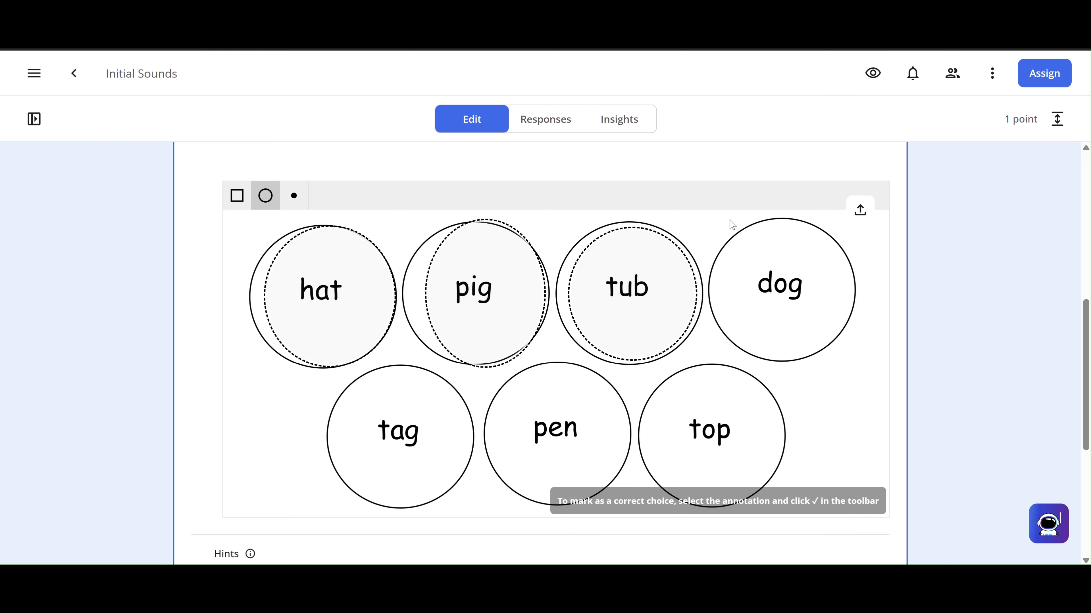
mouse_move(731, 222)
left_mouse_down()
mouse_move(861, 375)
mouse_move(845, 358)
left_mouse_up()
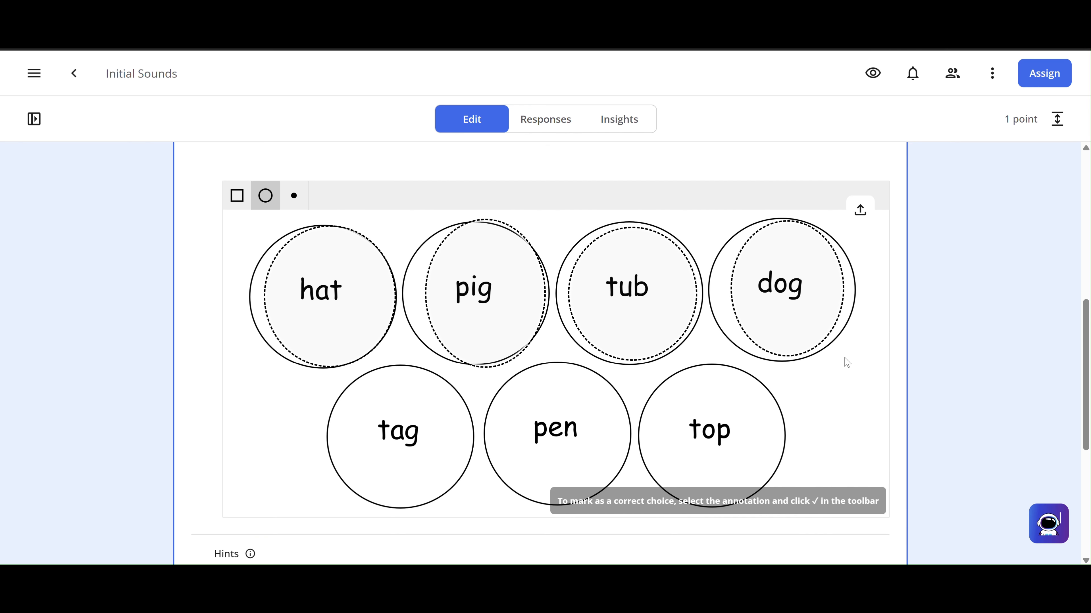
right_click(845, 358)
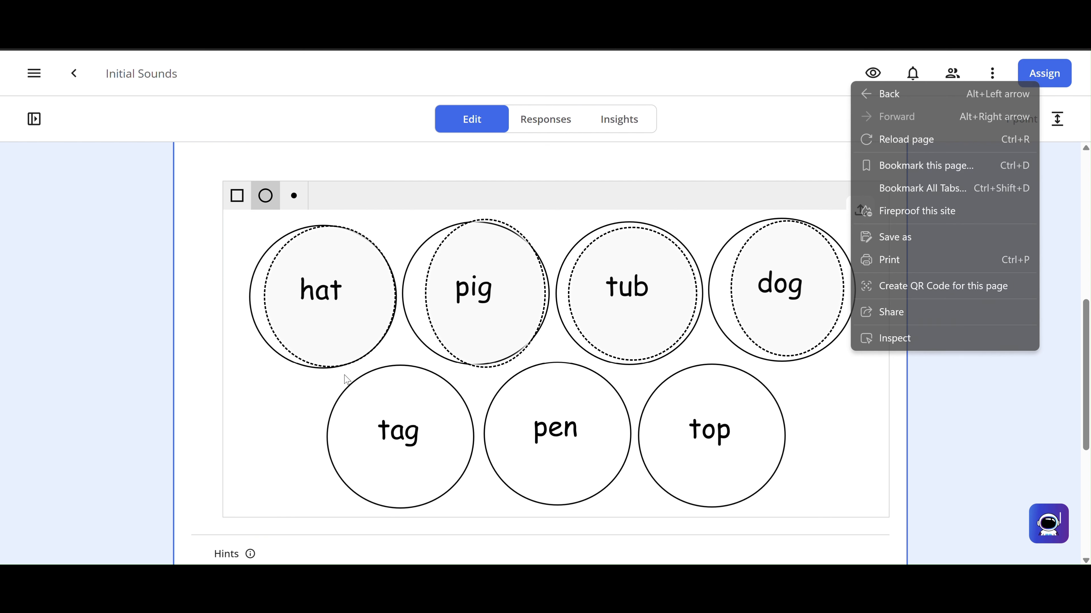
key("Escape")
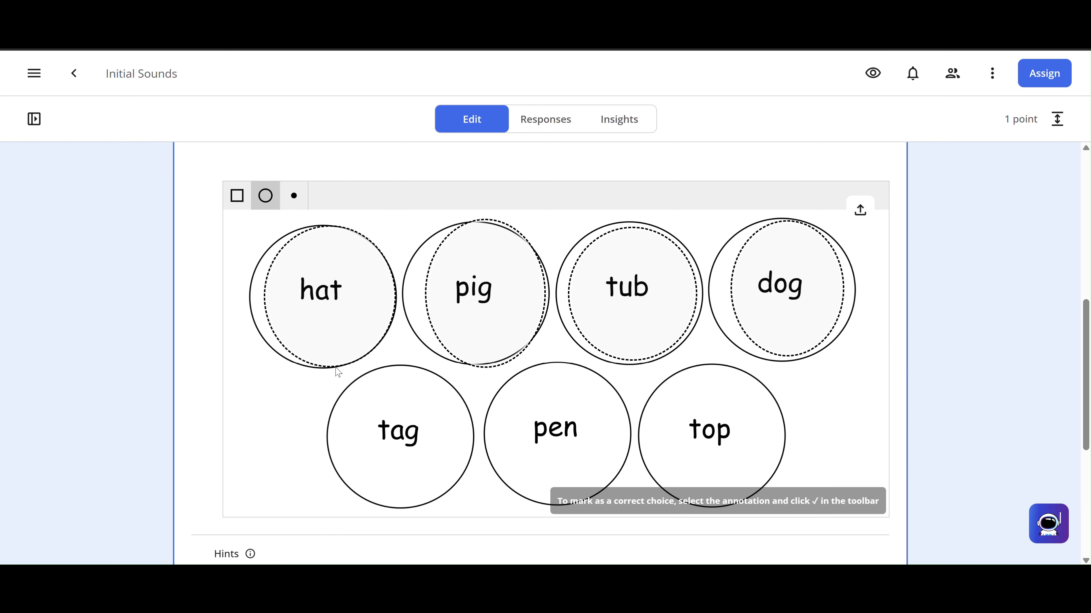
Draw circular hot spots over the words tag, pen and top in the image's lower row
left_click_drag(334, 380, 472, 504)
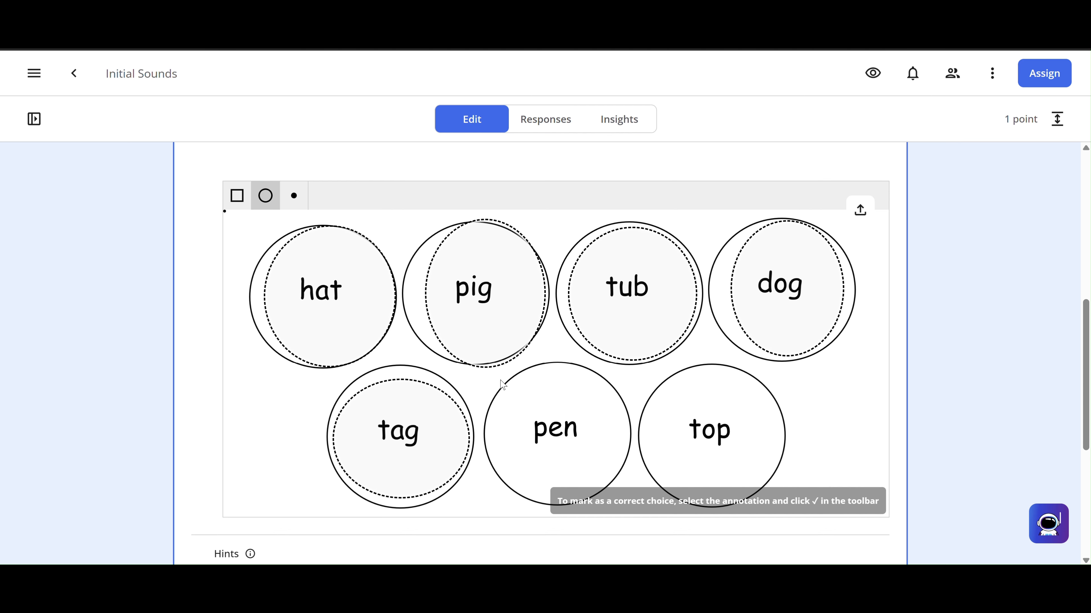
mouse_move(502, 373)
left_mouse_down()
mouse_move(606, 506)
mouse_move(624, 491)
left_mouse_up()
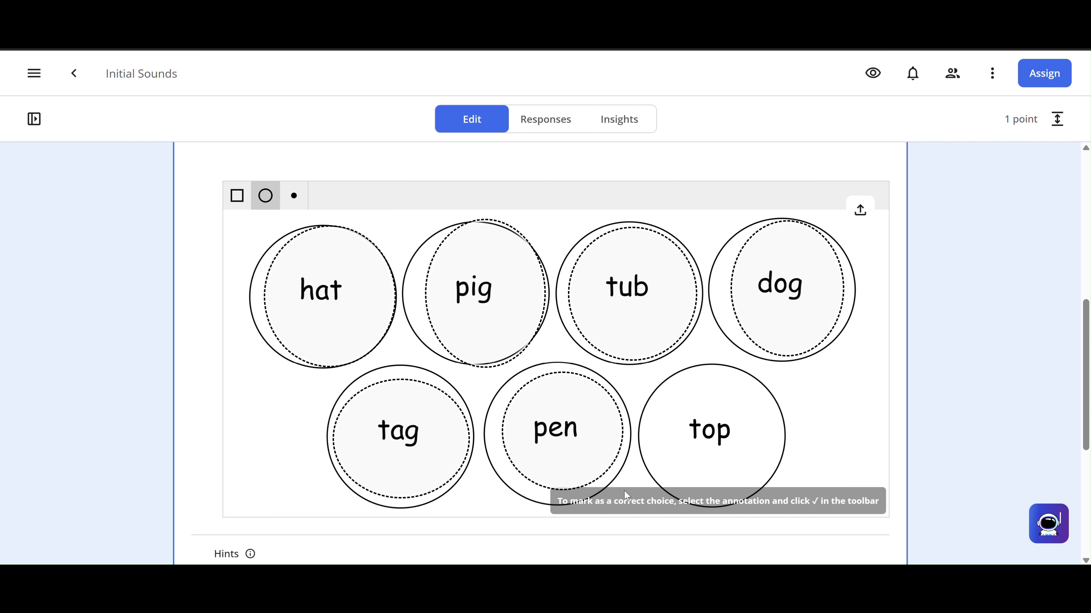
mouse_move(652, 373)
left_mouse_down()
mouse_move(779, 507)
mouse_move(757, 493)
left_mouse_up()
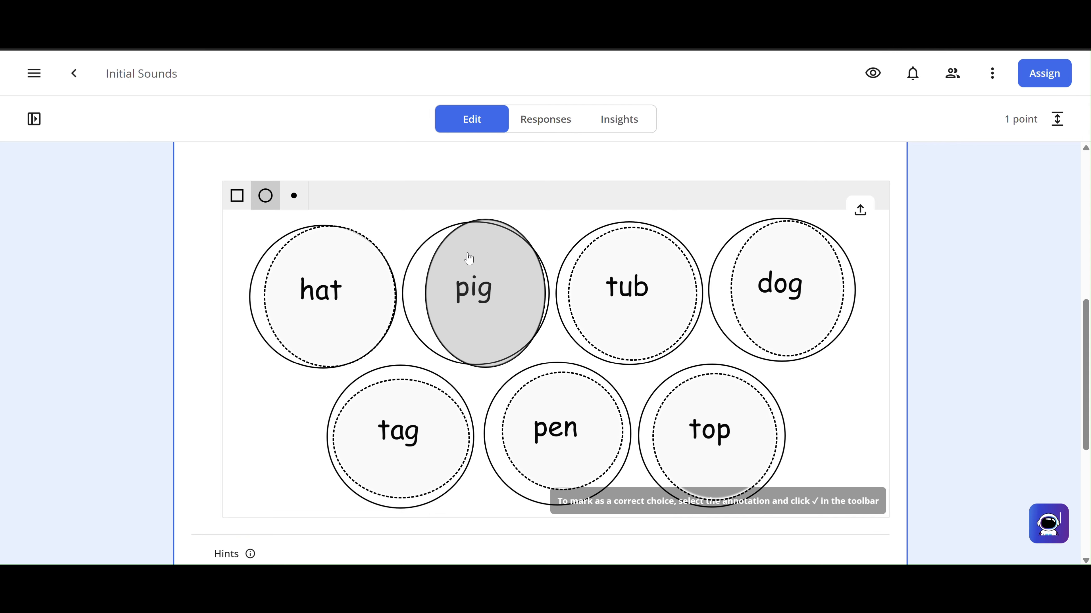
Delete the hot spots on pig, hat and pen and redraw each one to fit its printed circle more closely
left_click(471, 259)
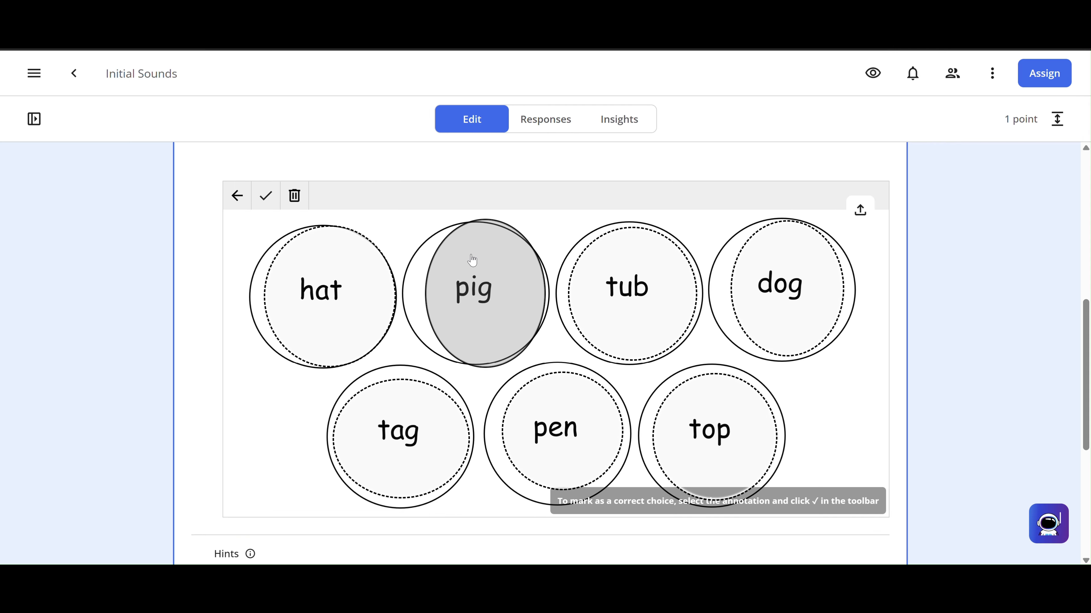
left_click(294, 196)
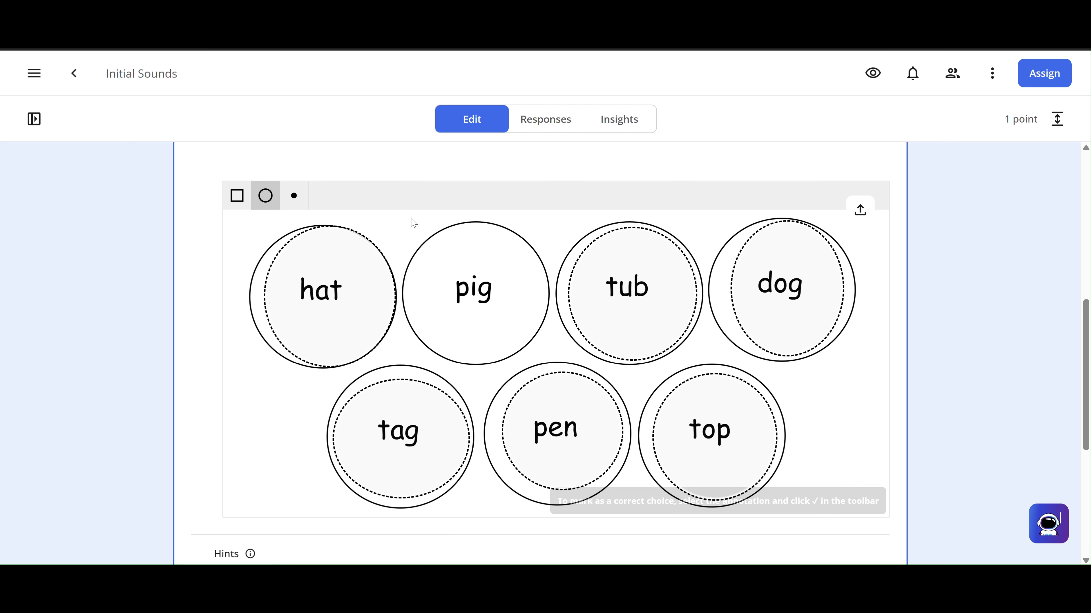
mouse_move(409, 220)
left_mouse_down()
mouse_move(534, 349)
mouse_move(539, 378)
mouse_move(553, 367)
left_mouse_up()
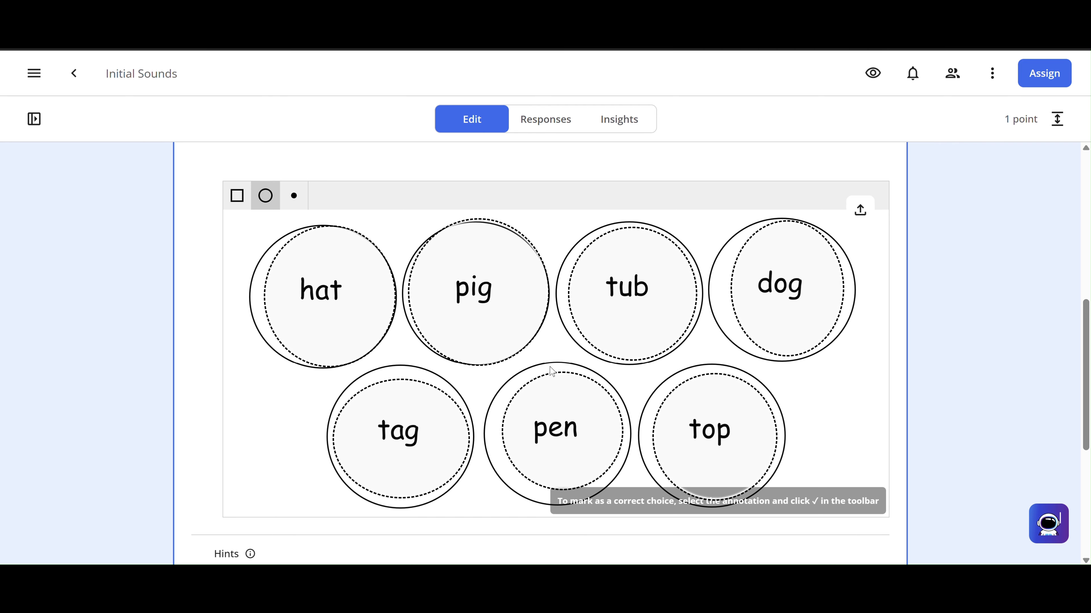
left_click(307, 297)
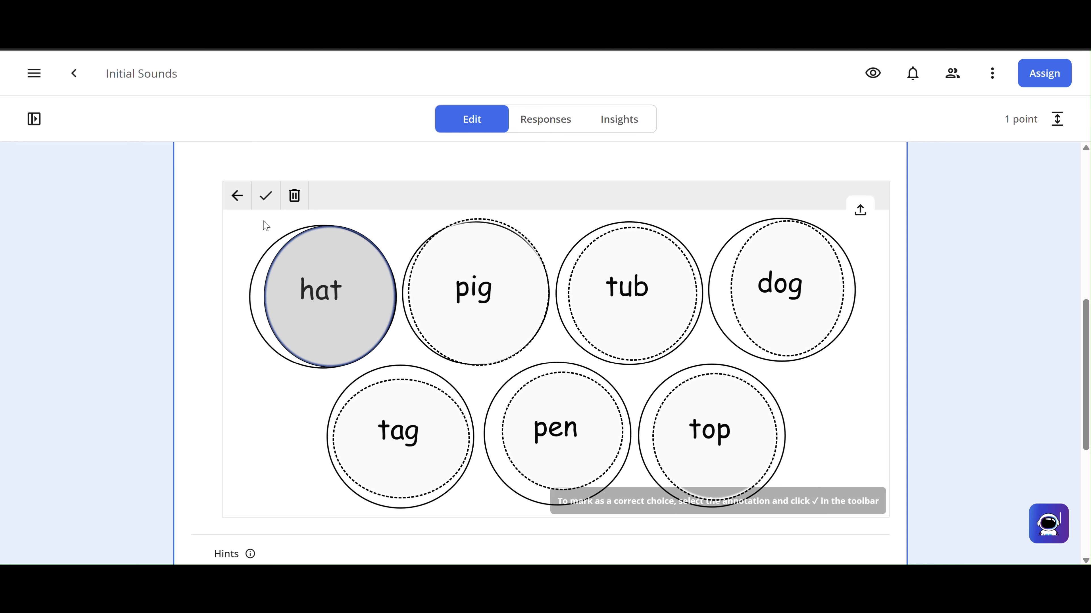
left_click(294, 196)
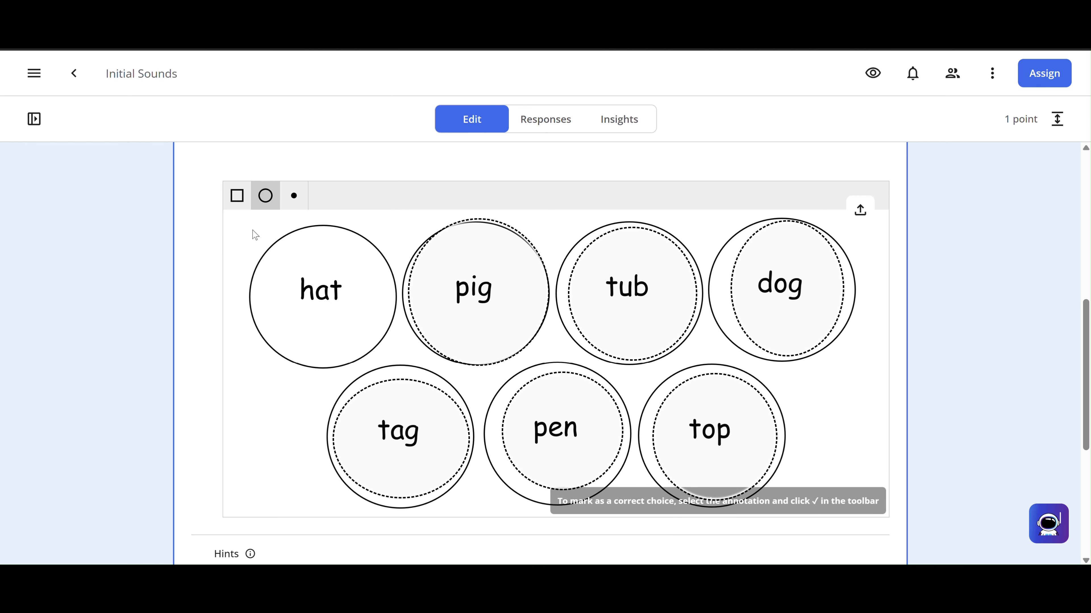
mouse_move(254, 230)
left_mouse_down()
mouse_move(396, 352)
mouse_move(392, 364)
left_mouse_up()
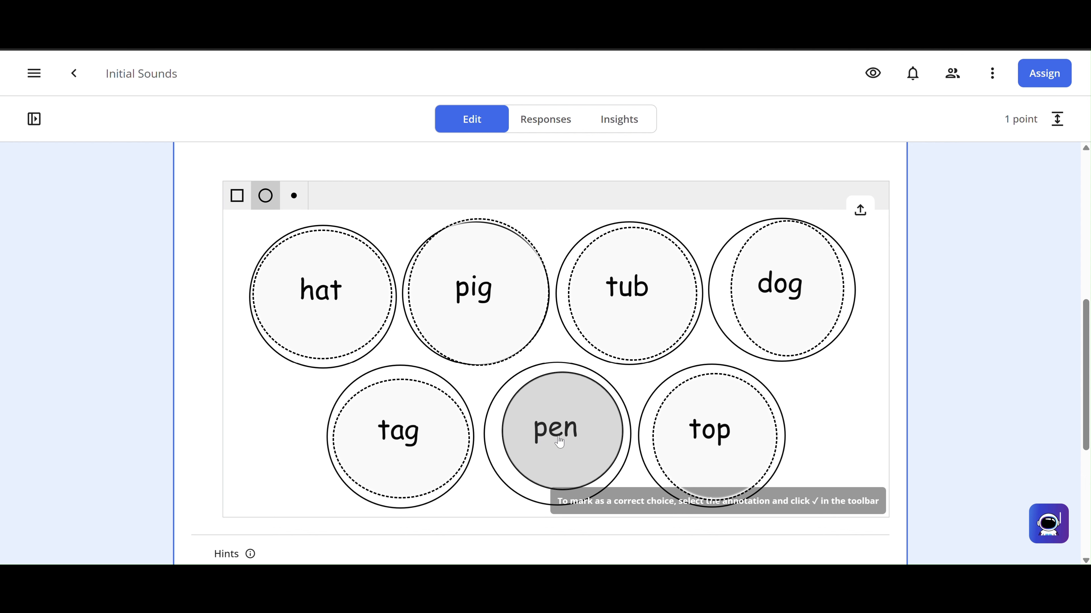
left_click(550, 404)
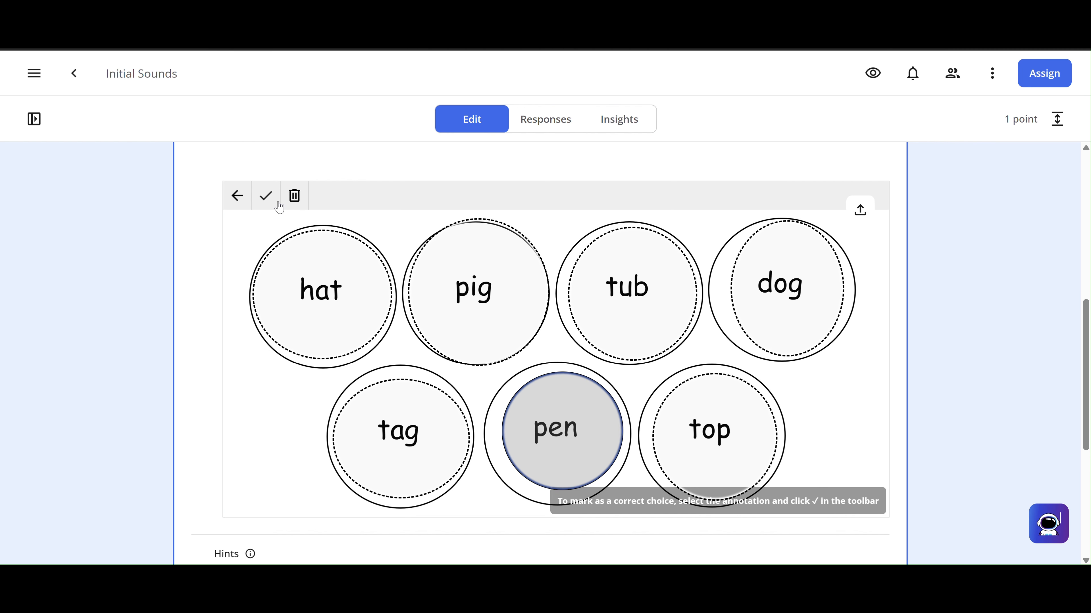
left_click(296, 196)
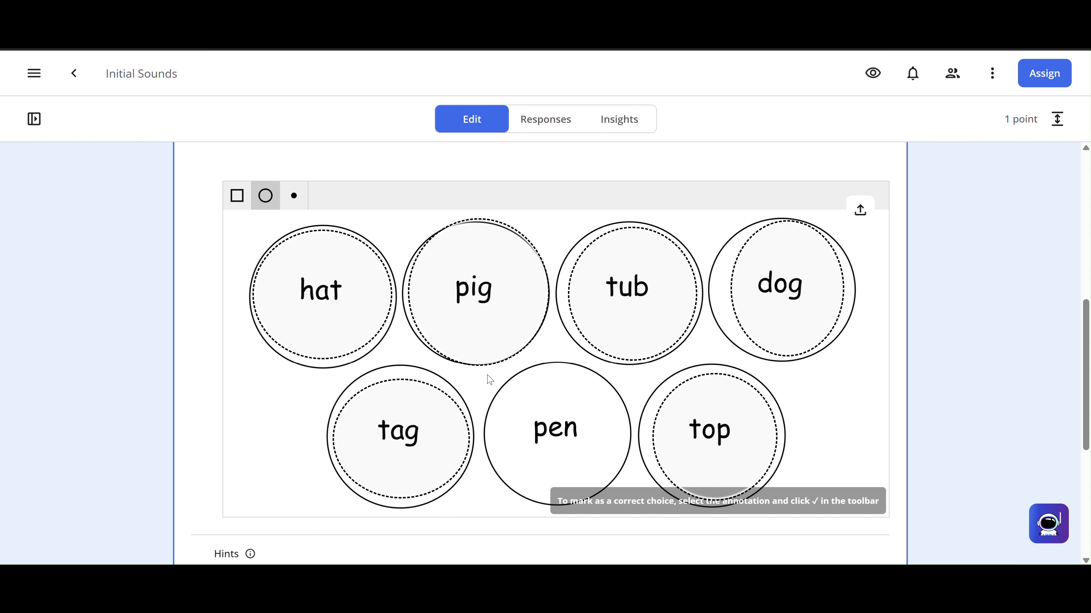
left_click_drag(489, 380, 635, 506)
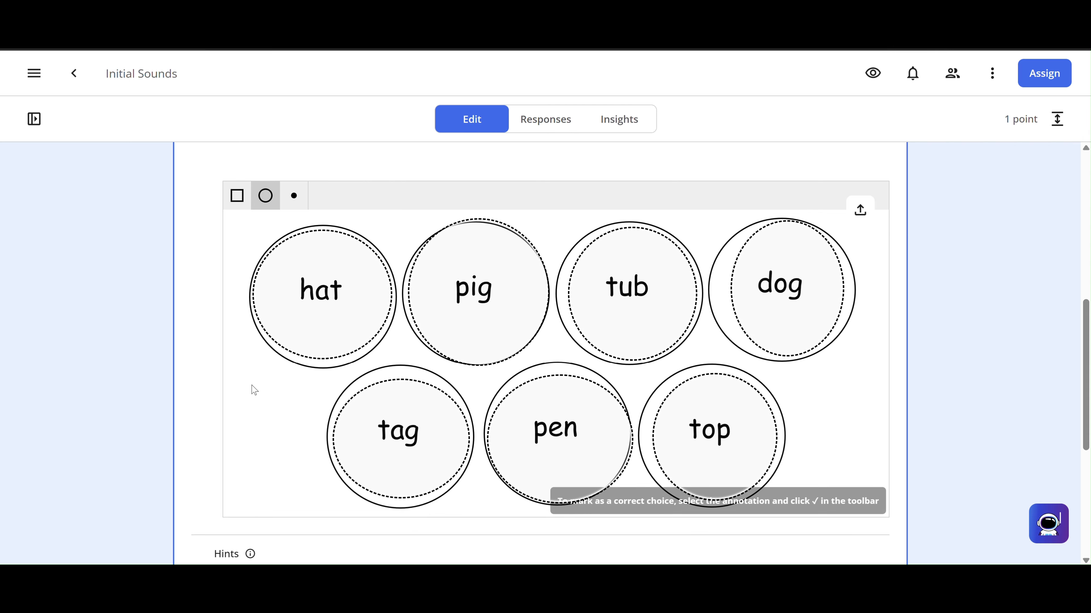
Make the question required and allow multiple selections and partial credit in its settings
scroll(195, 409, "down", 6)
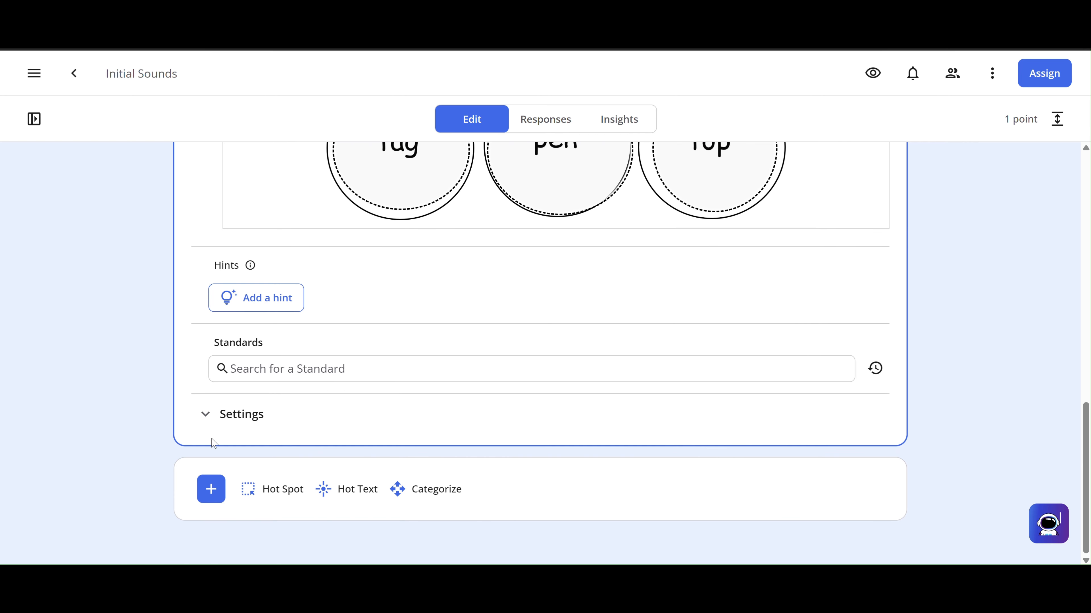
left_click(228, 414)
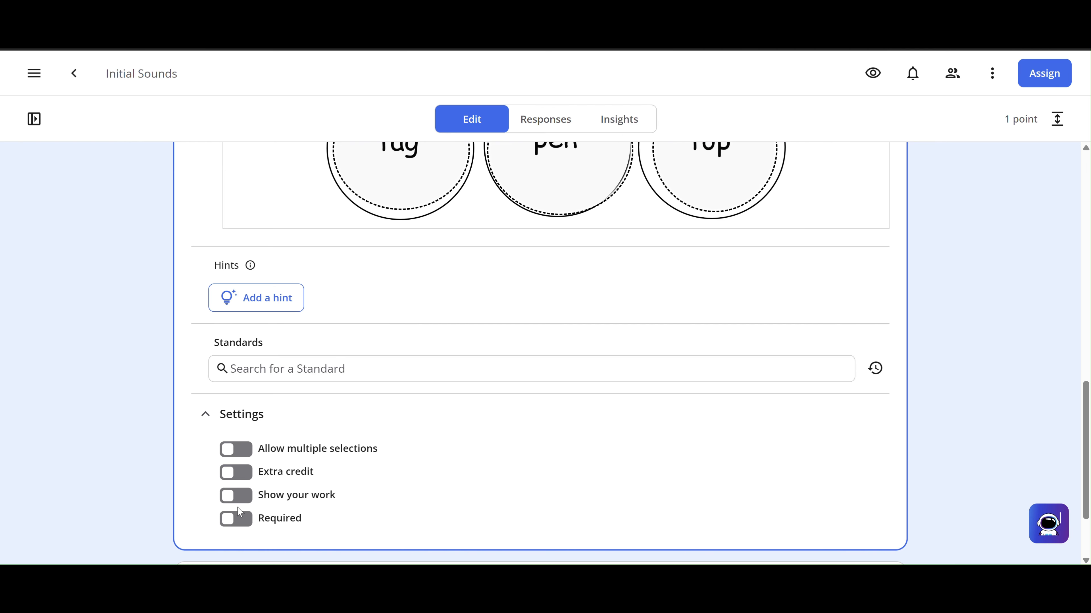
scroll(236, 392, "down", 1)
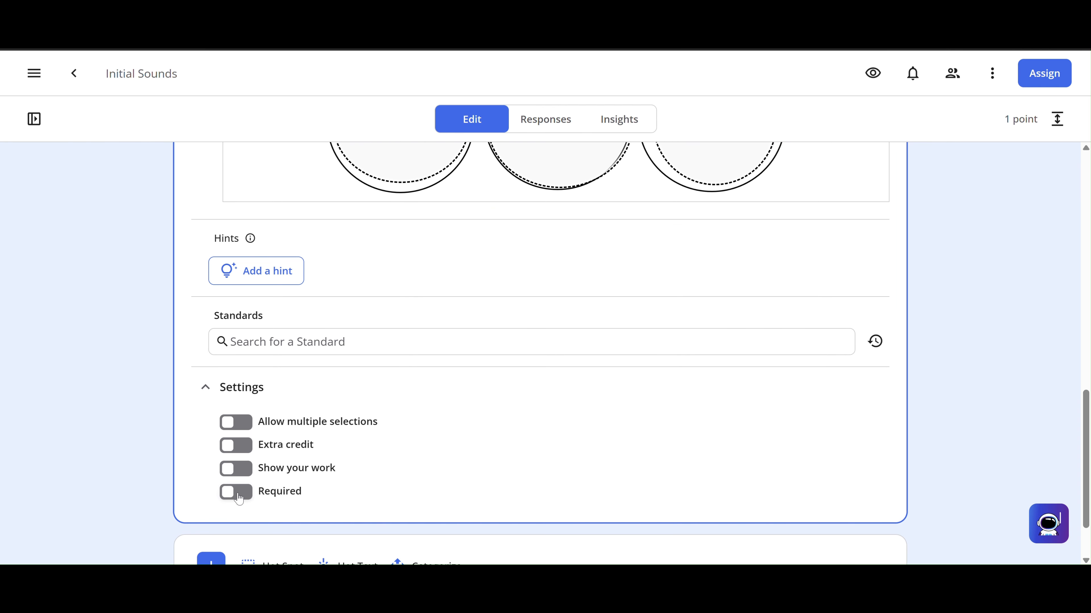
left_click(239, 496)
left_click(241, 425)
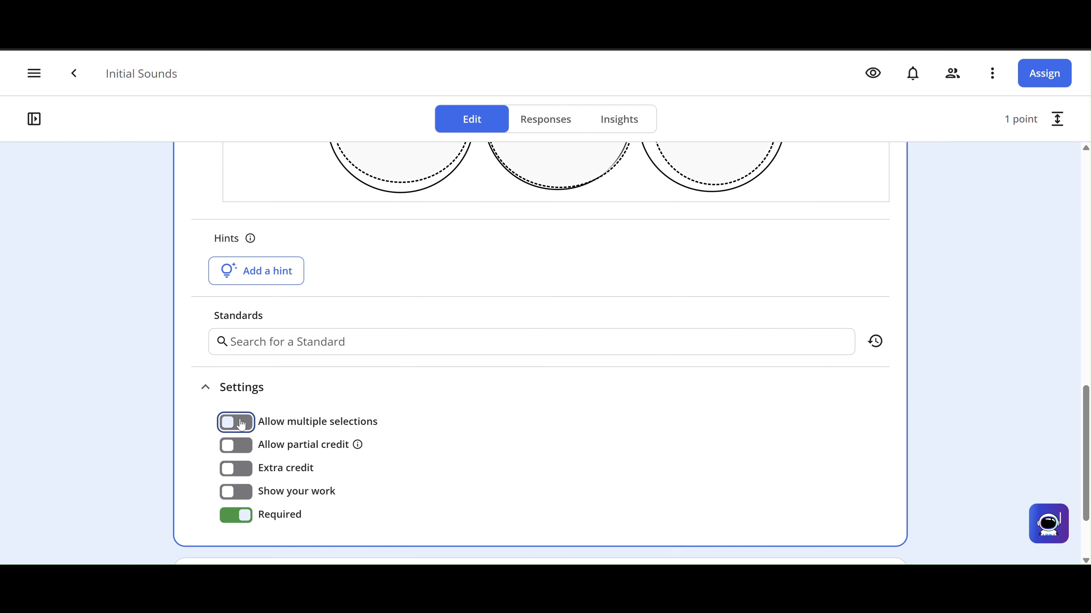
left_click(242, 449)
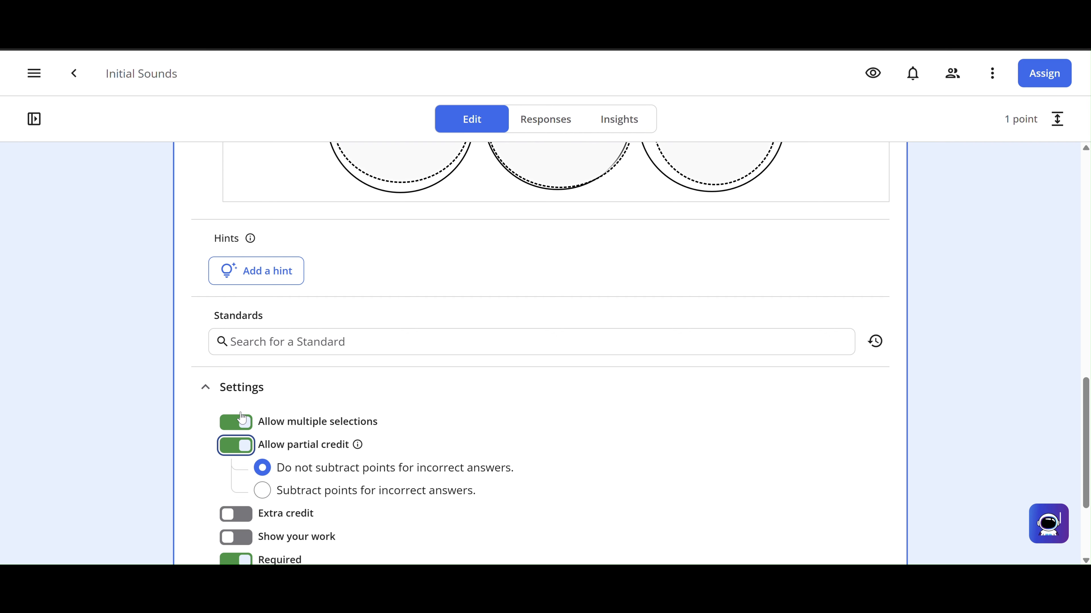
Mark the hot spots on tag, tub and top as the correct answers
scroll(185, 237, "up", 4)
scroll(186, 237, "up", 3)
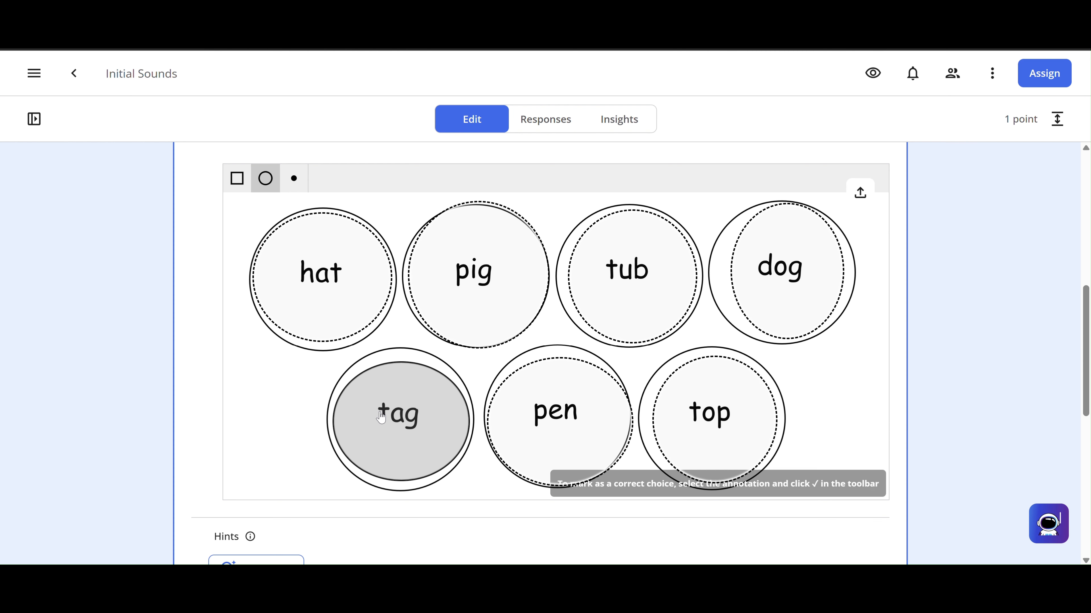
left_click(380, 416)
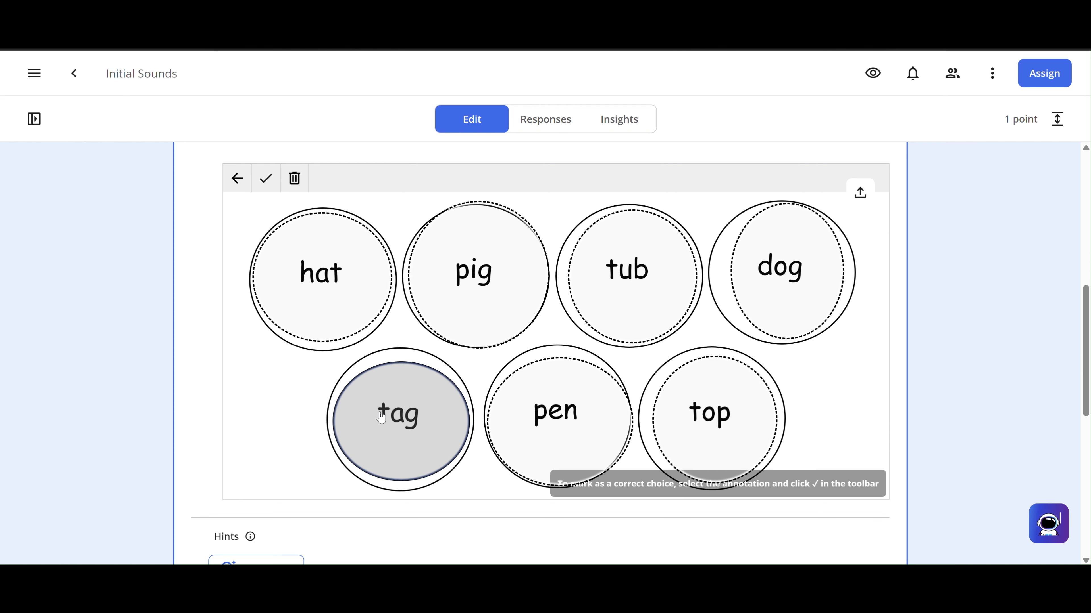
left_click(267, 182)
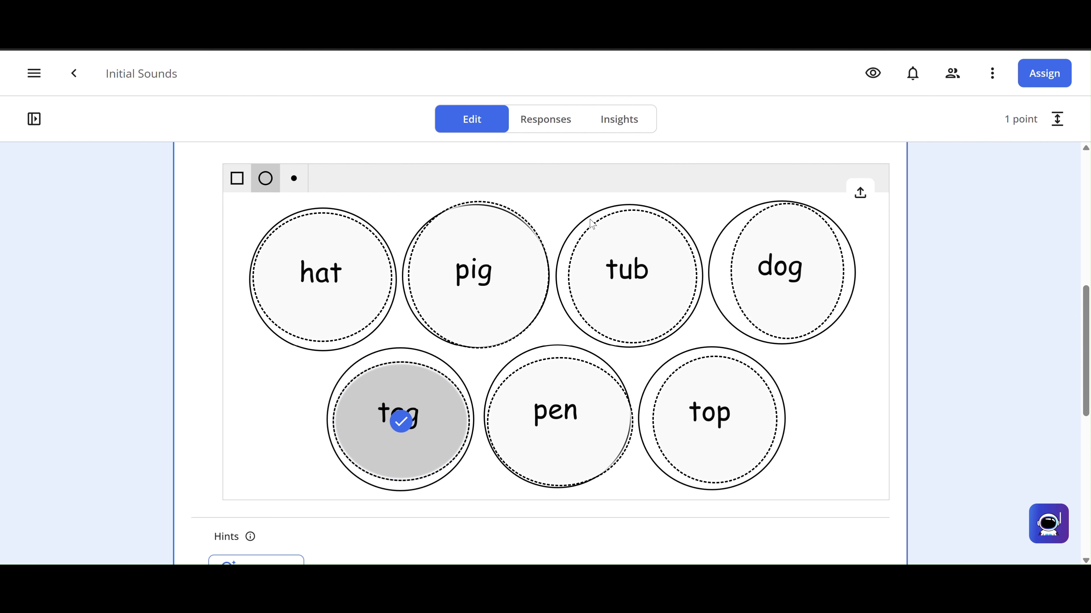
left_click(617, 268)
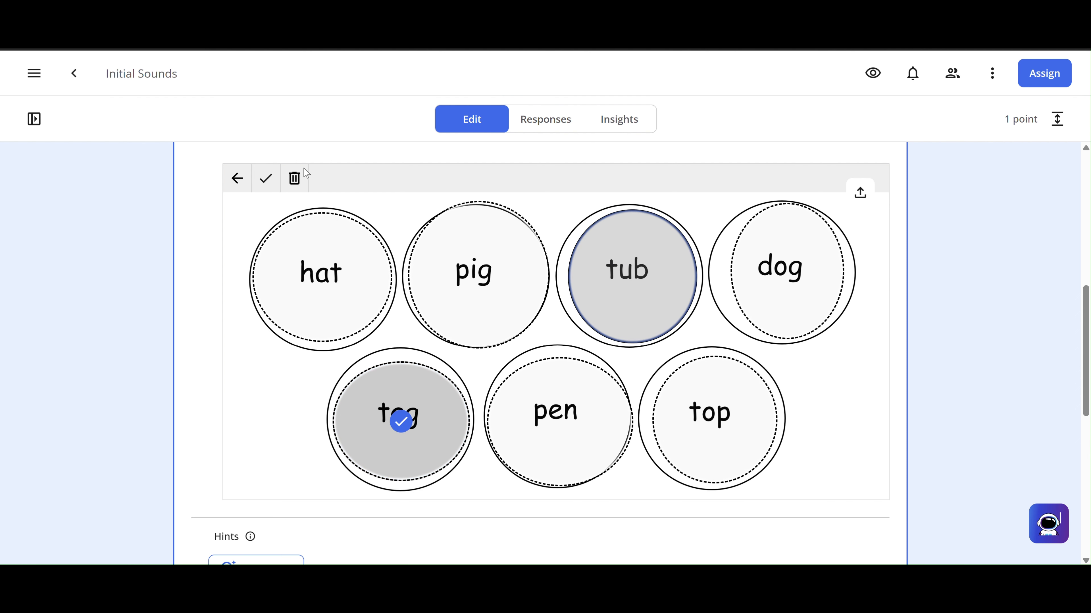
left_click(264, 179)
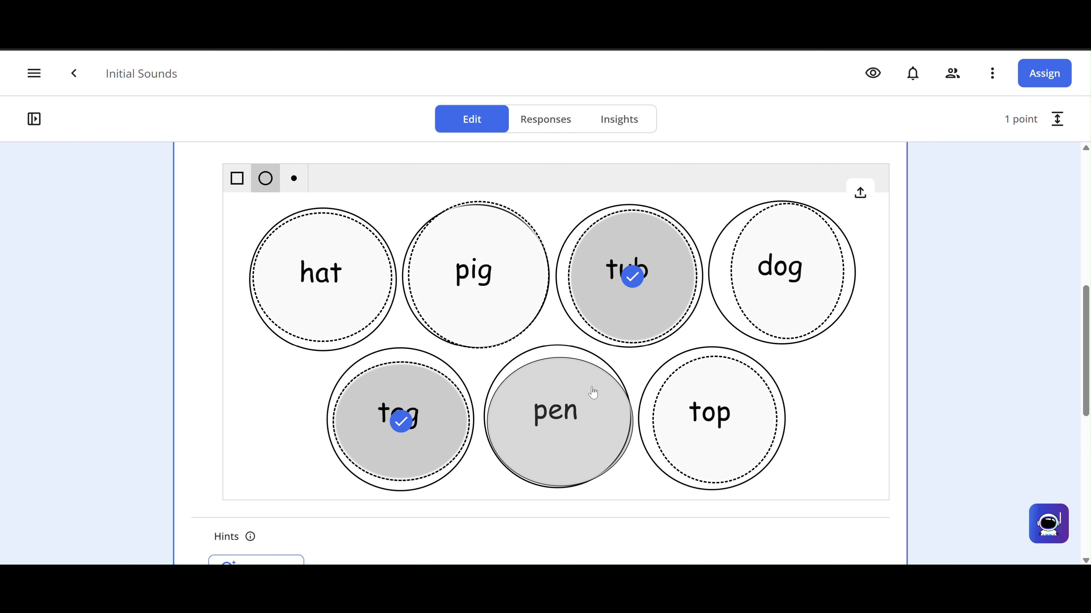
left_click(695, 426)
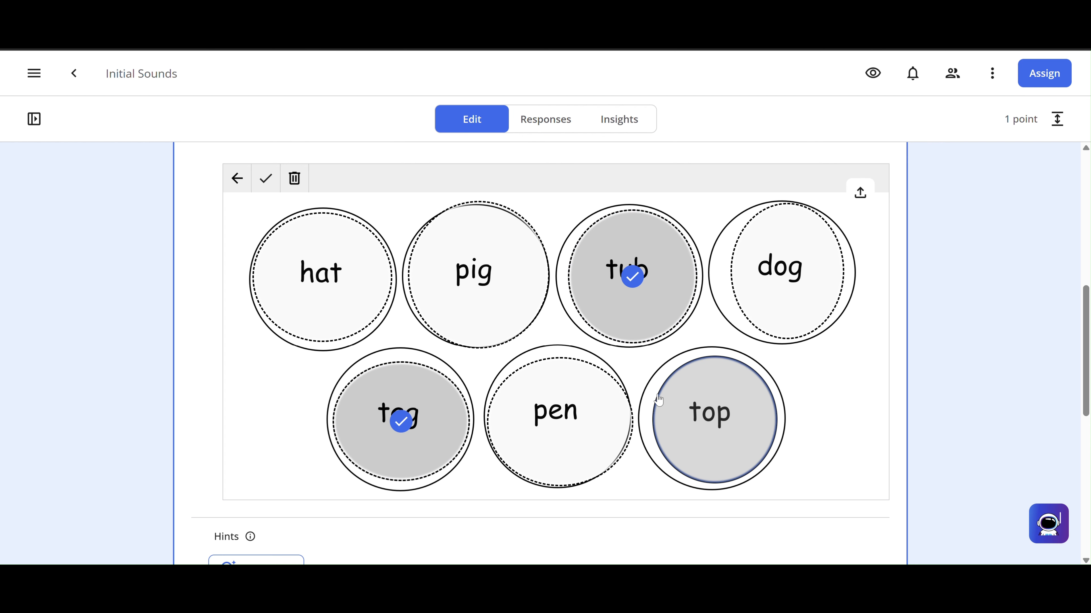
left_click(261, 184)
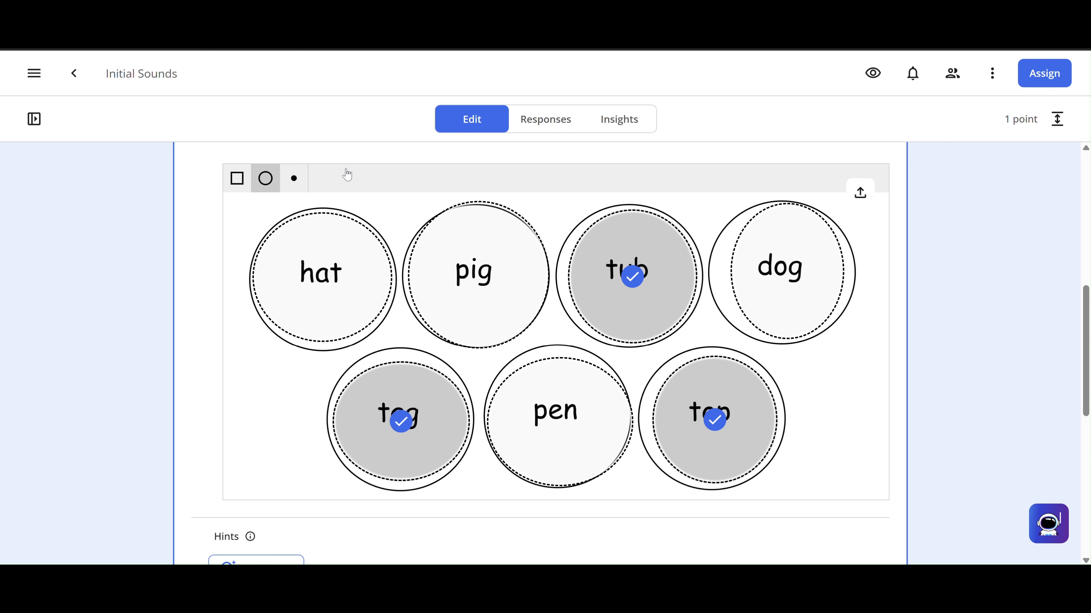
Set the hot spot question's value to 3 points
scroll(872, 334, "up", 4)
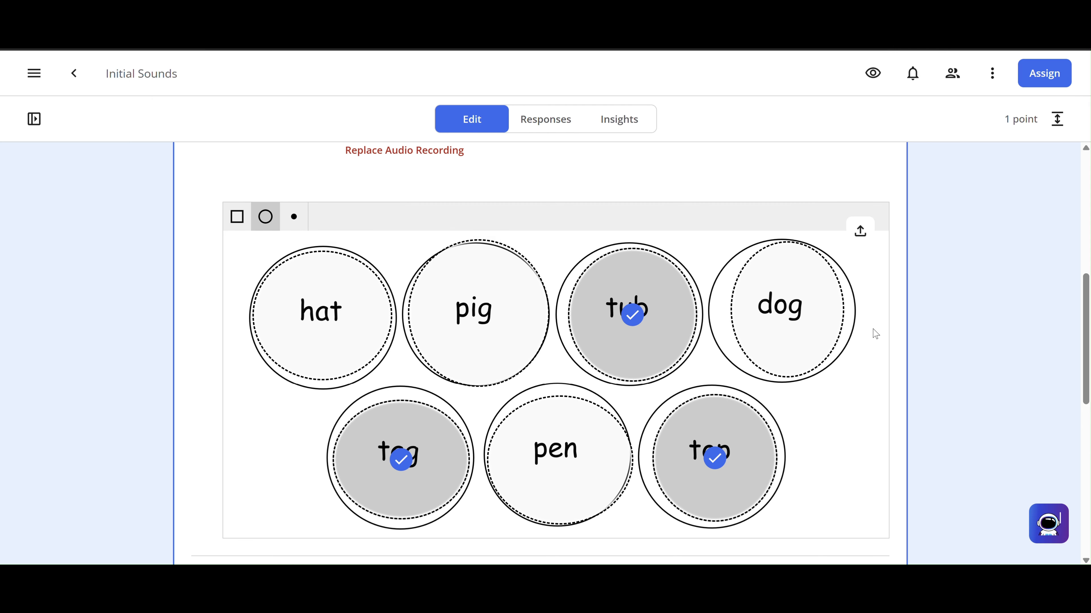
left_click(803, 206)
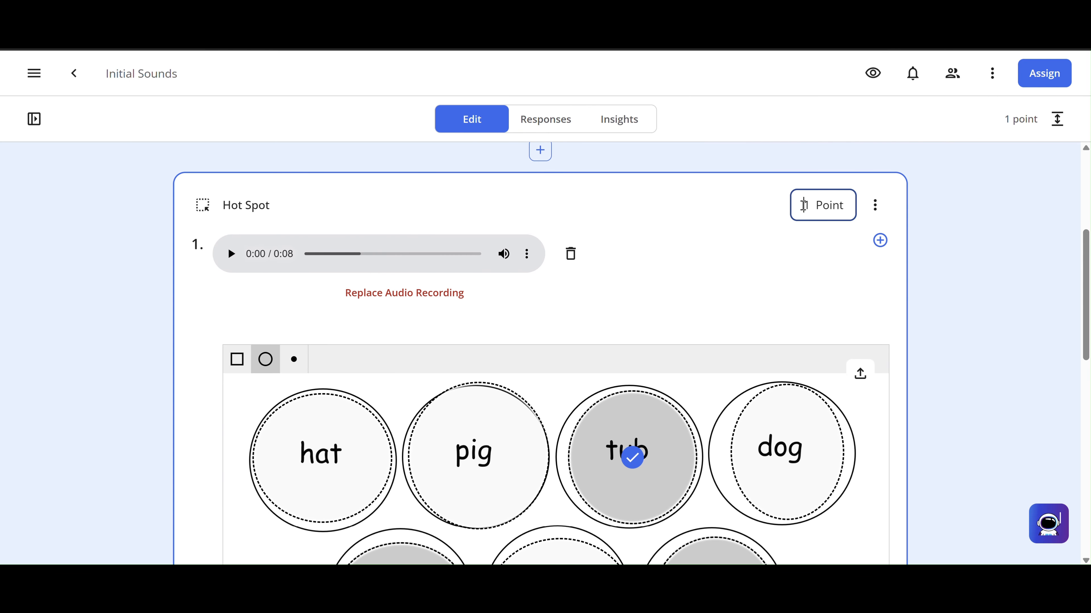
key("BackSpace")
type("3")
left_click(842, 268)
scroll(844, 268, "down", 2)
scroll(844, 268, "down", 3)
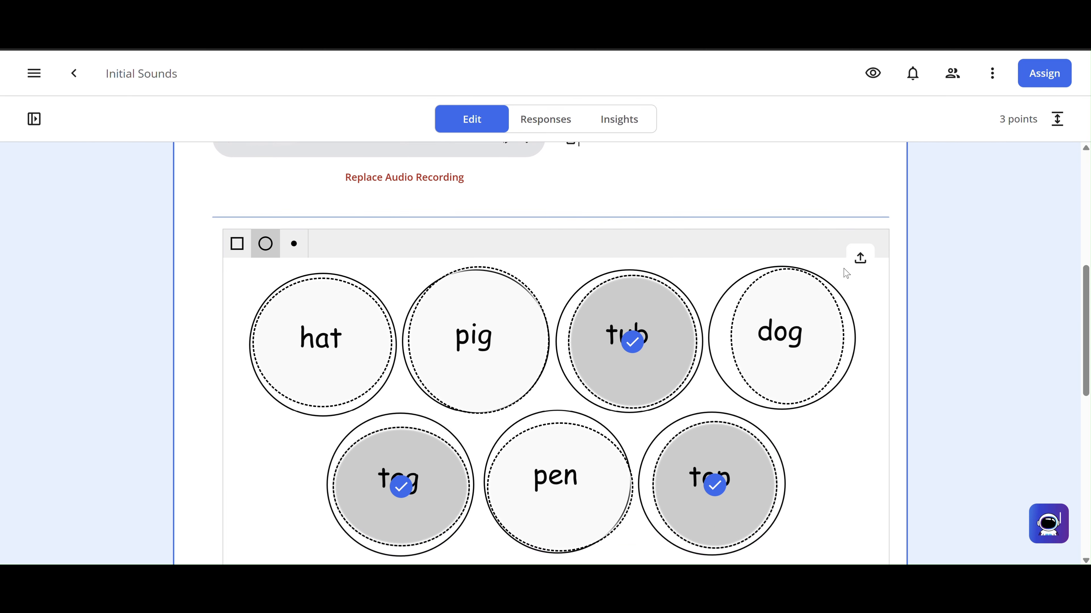
scroll(842, 273, "up", 2)
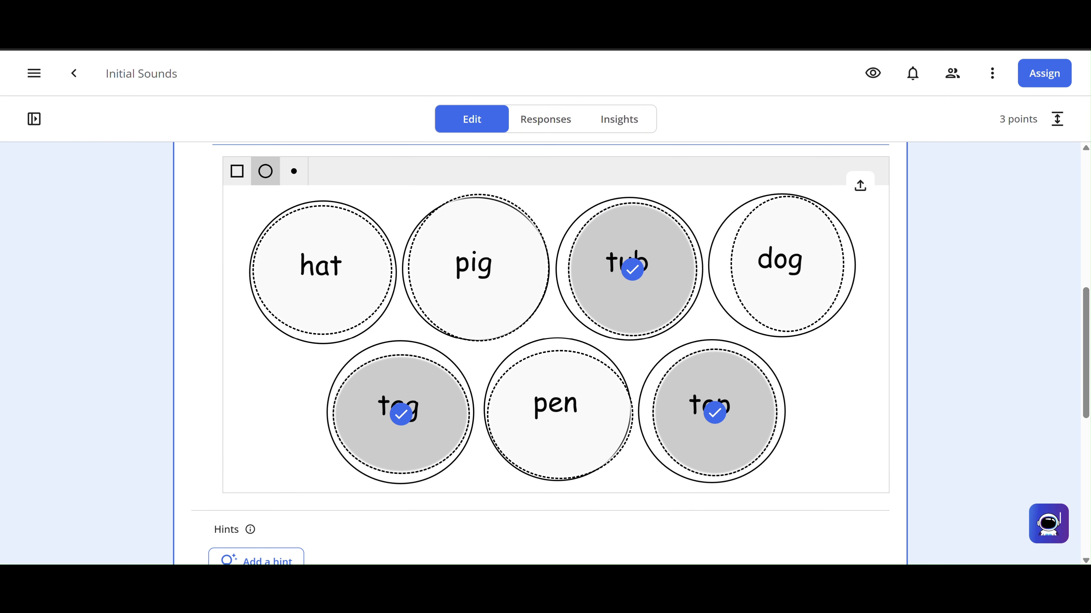
Preview the formative as a student and play question 1's audio recording
left_click(872, 74)
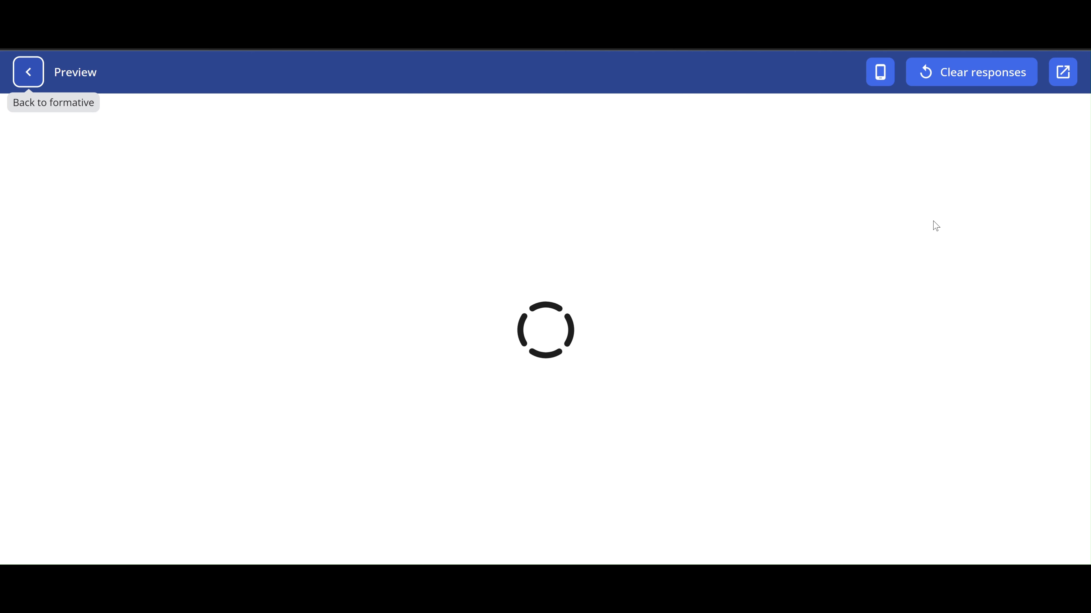
scroll(934, 222, "down", 4)
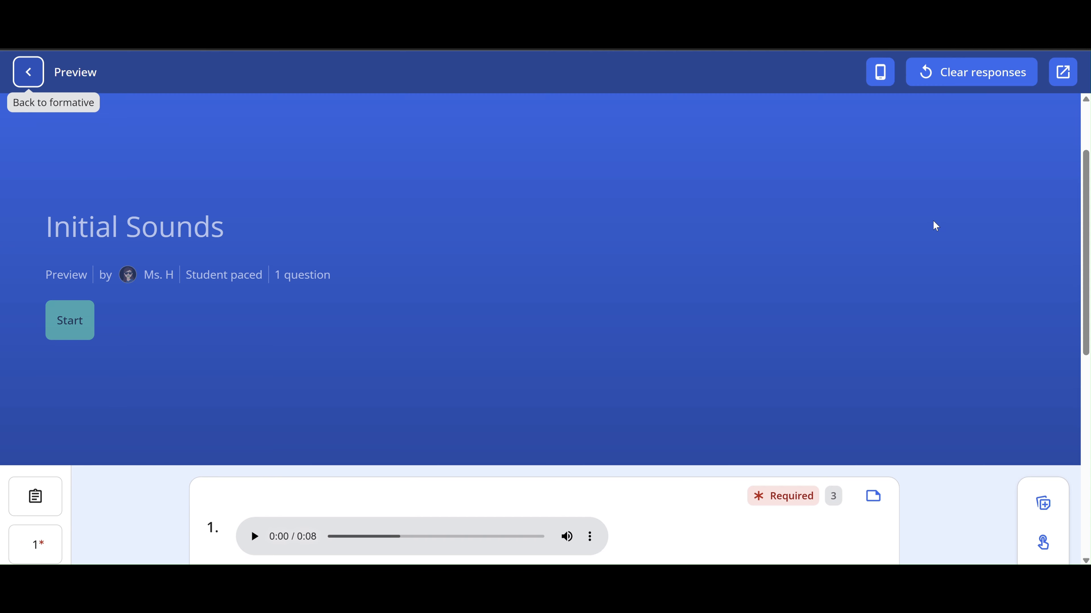
scroll(936, 226, "down", 5)
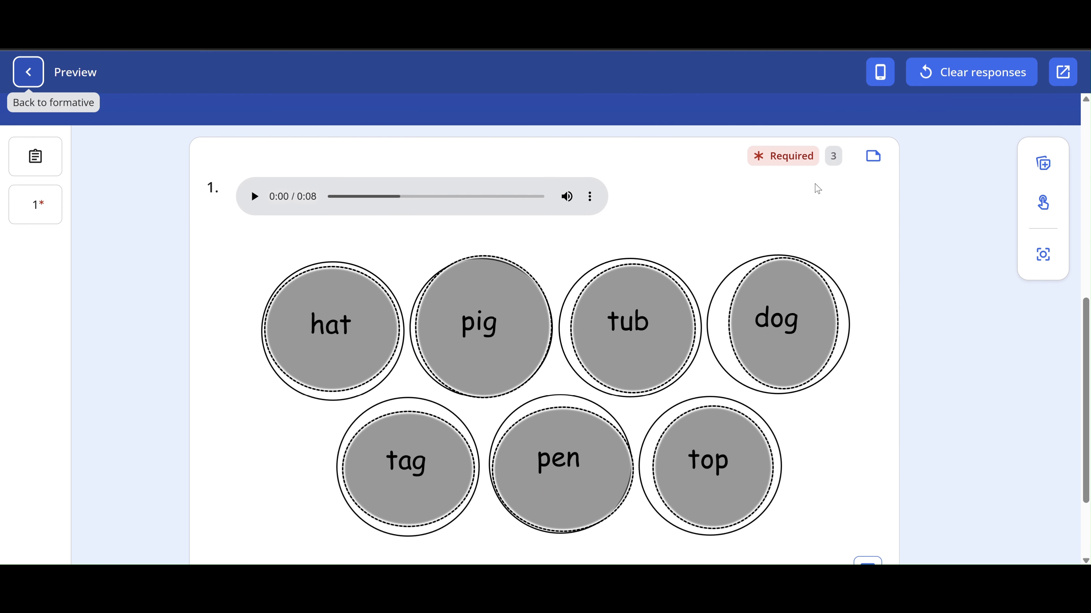
left_click(250, 203)
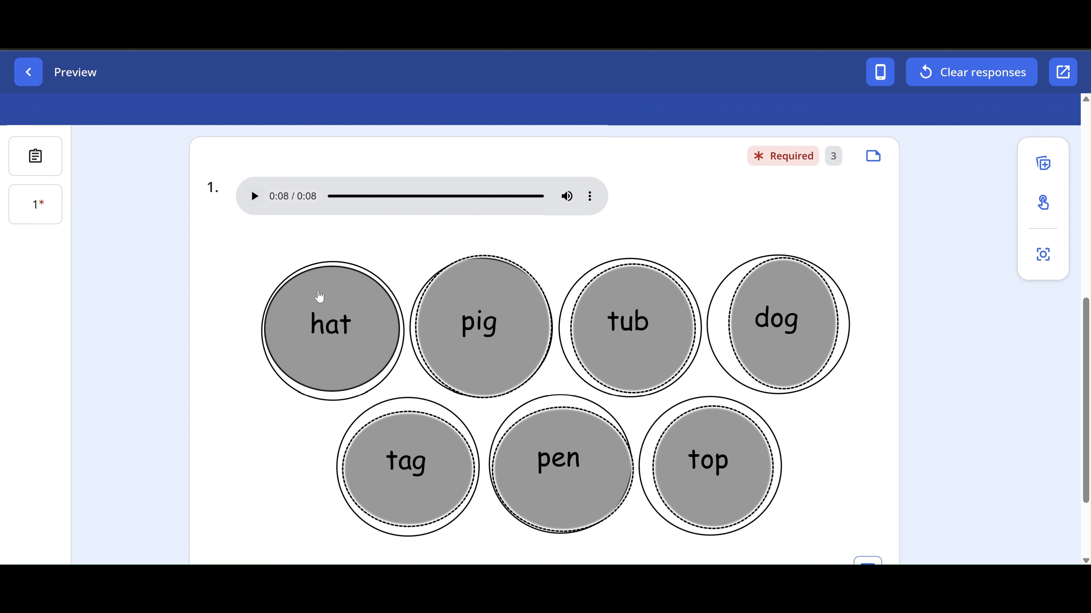
Test the previewed question by choosing the hat, pig and tub hot spots, and deselect pig
left_click(320, 296)
left_click(457, 342)
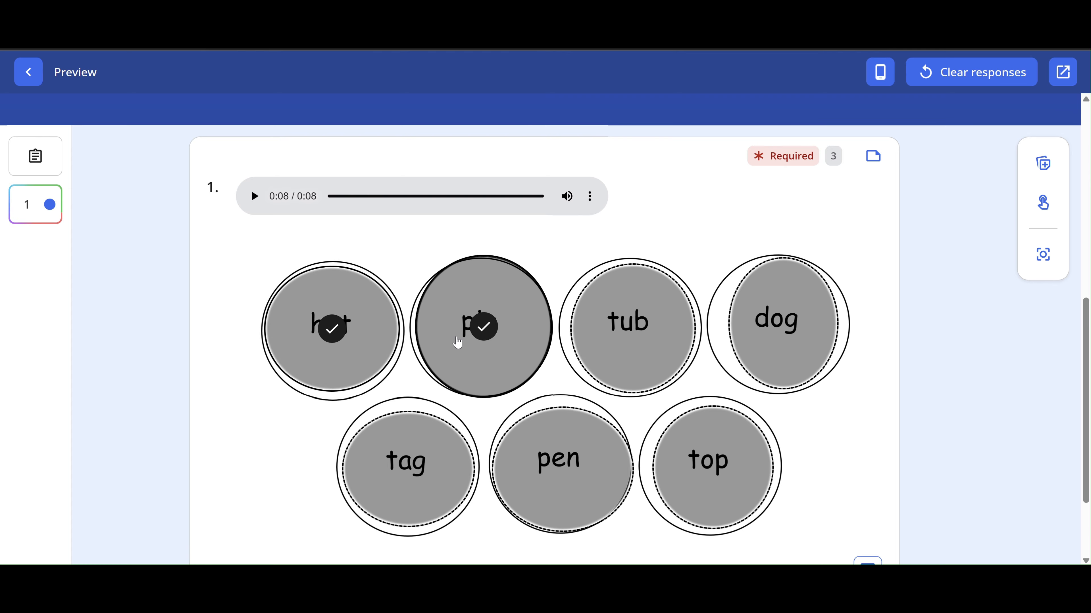
left_click(625, 348)
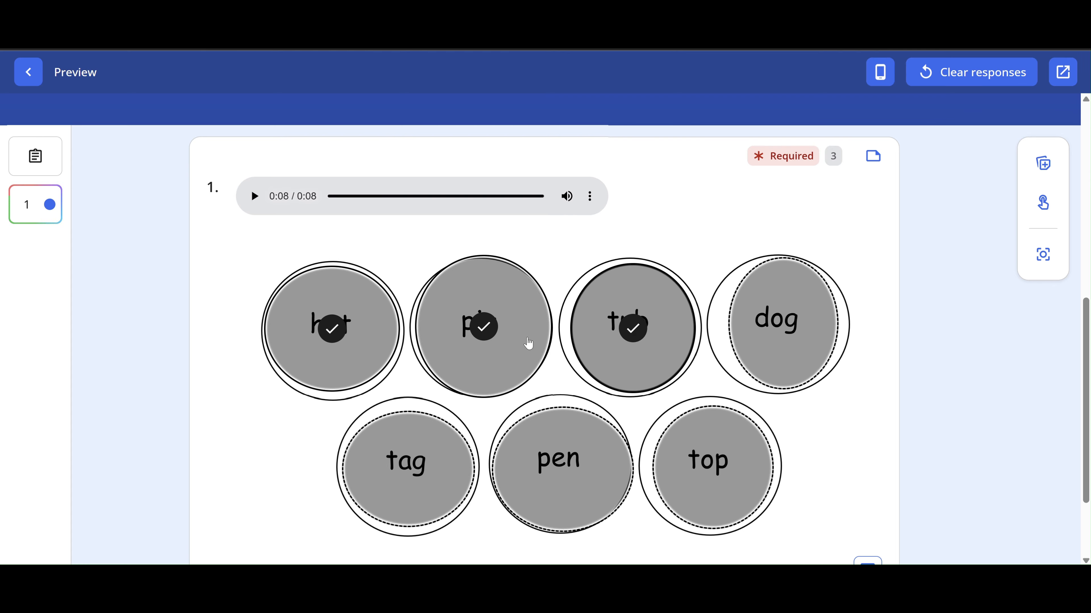
left_click(486, 341)
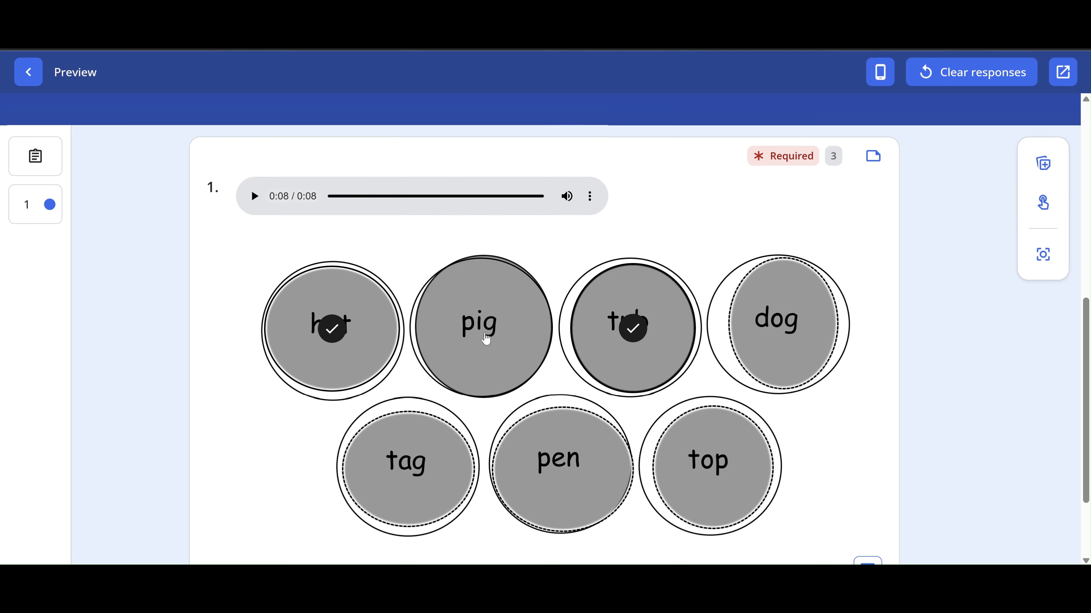